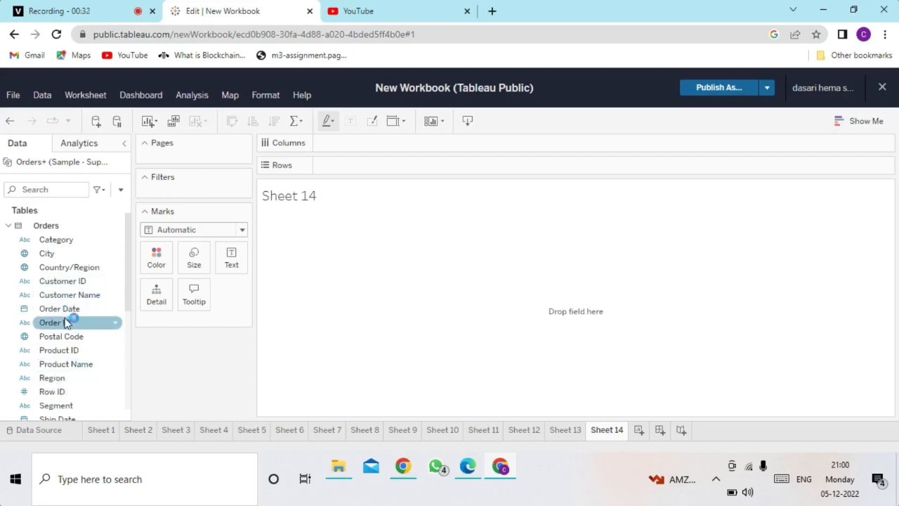
Place Order Date by year on Columns and add Measure Values to the view
{"action": "left_click_drag", "start_coordinate": [63, 309], "coordinate": [365, 146]}
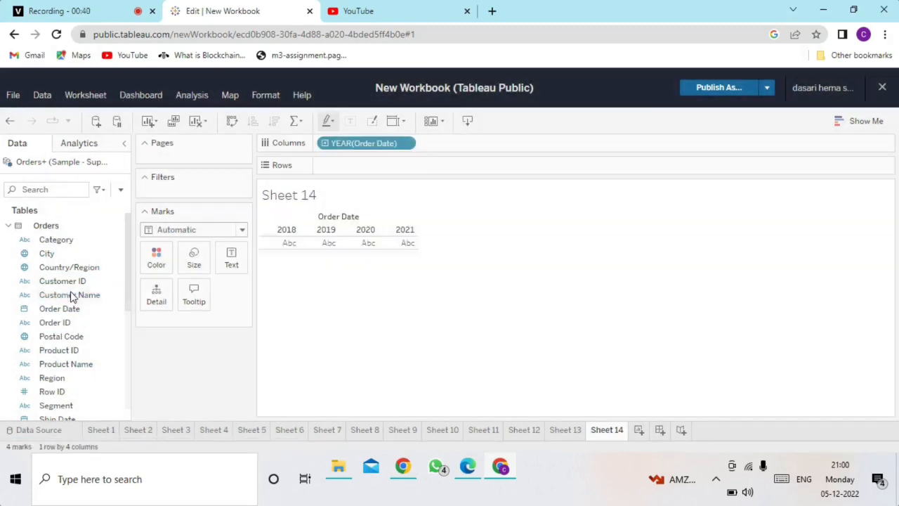
{"action": "scroll", "coordinate": [72, 294], "scroll_direction": "down", "scroll_amount": 5}
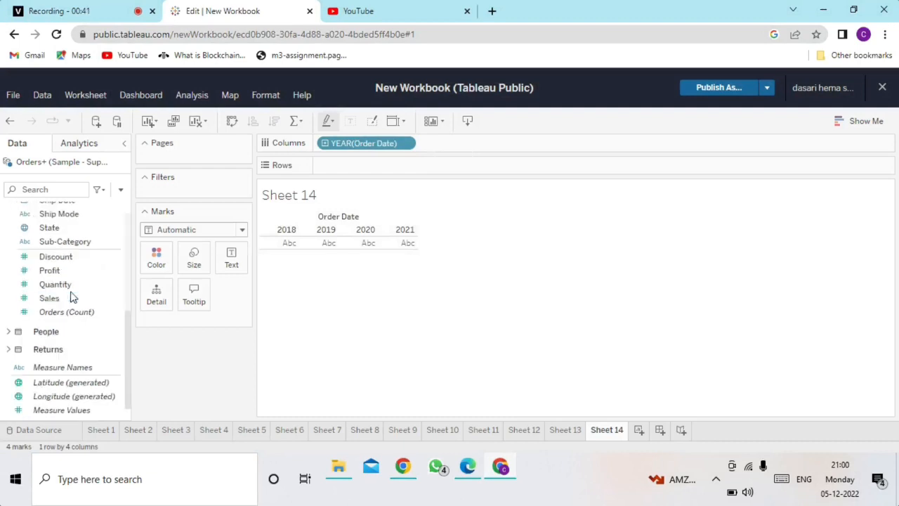
{"action": "left_click", "coordinate": [85, 410]}
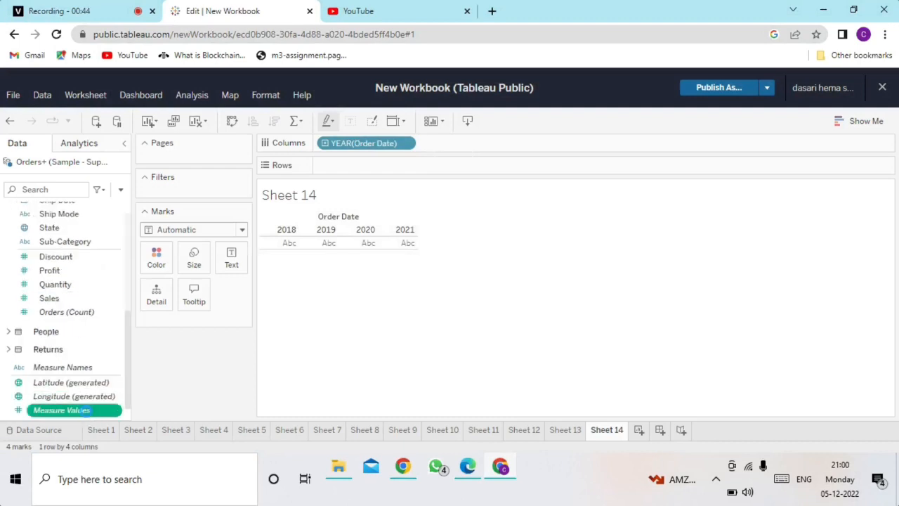
{"action": "double_click", "coordinate": [85, 410]}
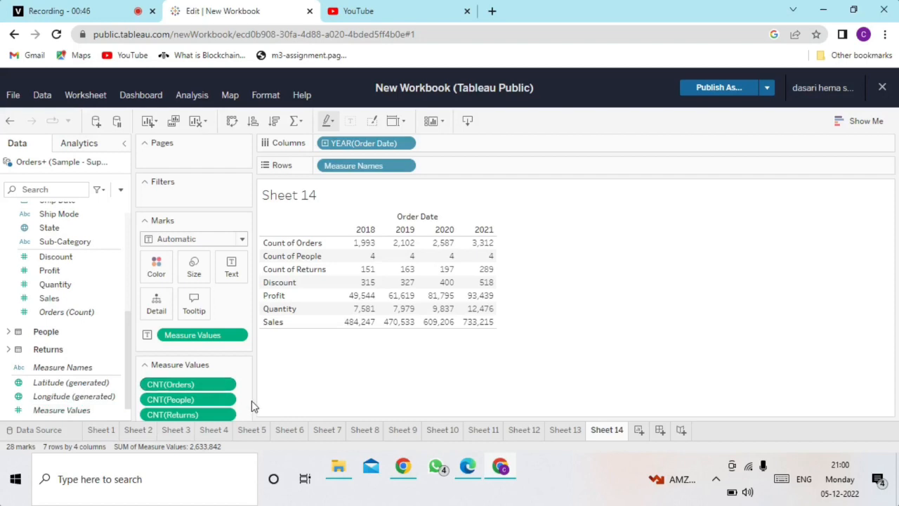
Move SUM(Sales) out of the Measure Values card onto Rows, after Measure Names
{"action": "scroll", "coordinate": [242, 405], "scroll_direction": "down", "scroll_amount": 1}
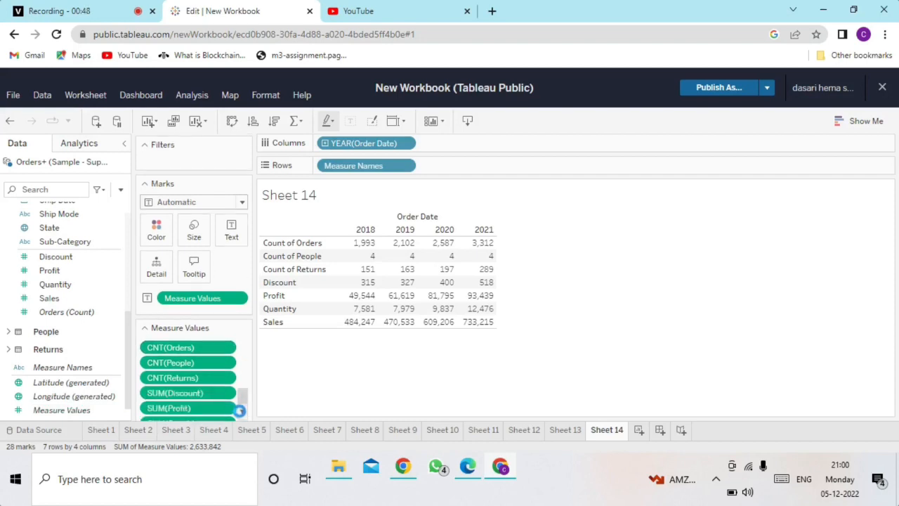
{"action": "scroll", "coordinate": [242, 406], "scroll_direction": "down", "scroll_amount": 1}
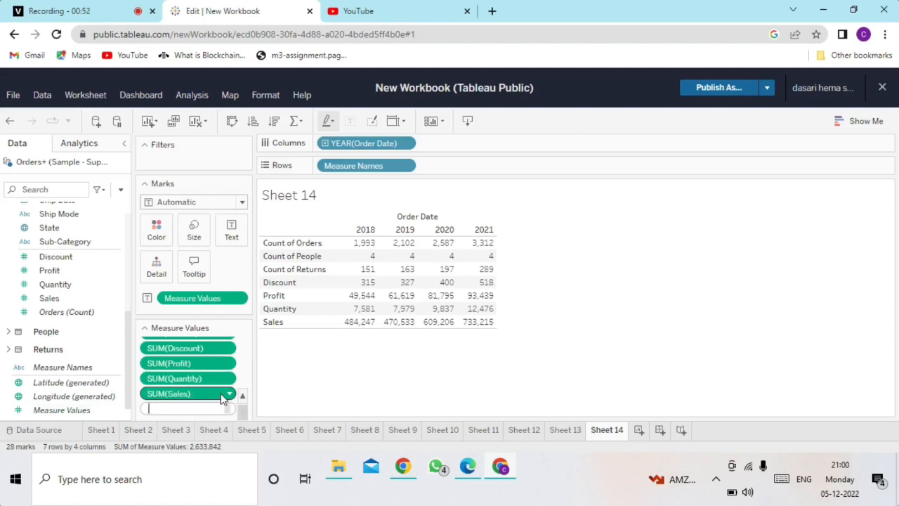
{"action": "left_click_drag", "start_coordinate": [225, 396], "coordinate": [466, 166]}
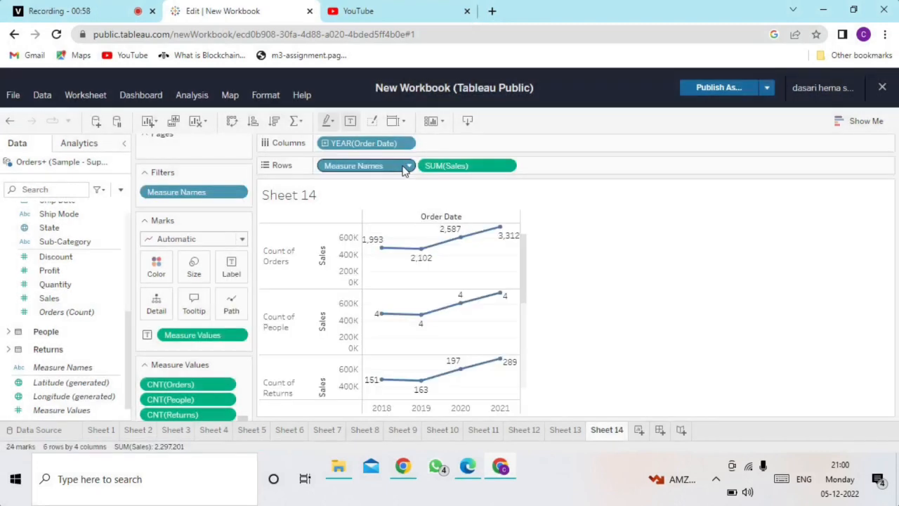
Remove Measure Names from Rows and Filters, and take Measure Values off the Marks card
{"action": "left_click", "coordinate": [410, 168]}
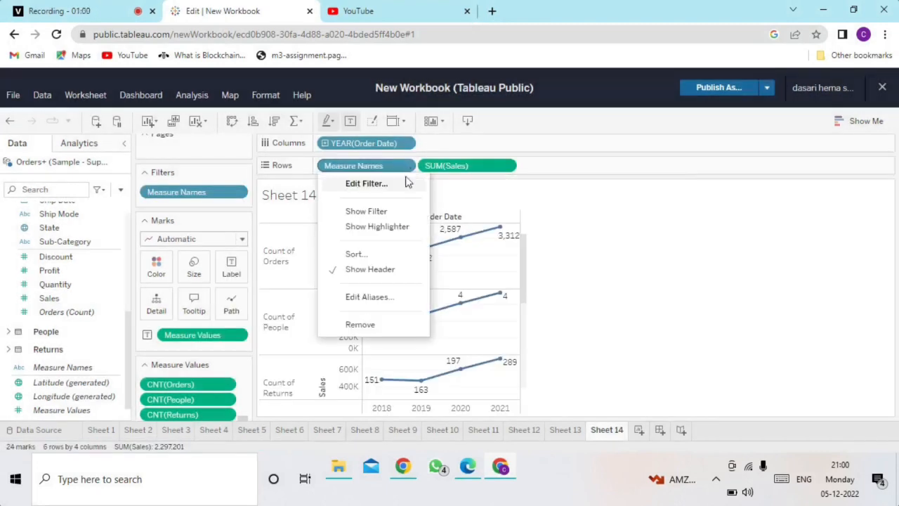
{"action": "left_click", "coordinate": [360, 325]}
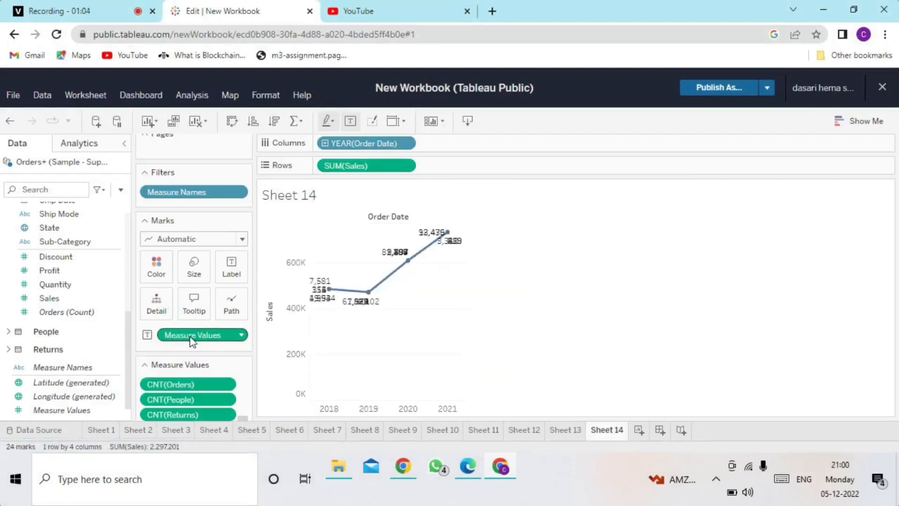
{"action": "left_click_drag", "start_coordinate": [190, 341], "coordinate": [70, 378]}
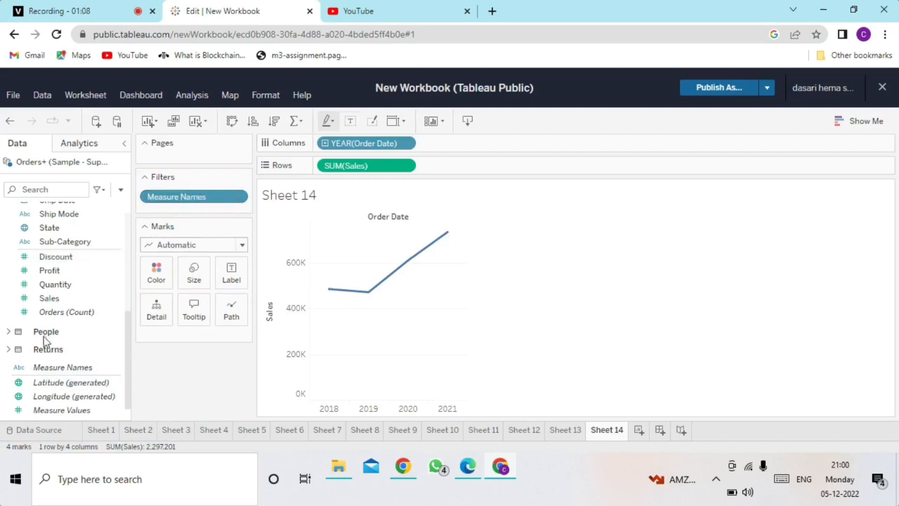
{"action": "left_click_drag", "start_coordinate": [201, 199], "coordinate": [38, 356]}
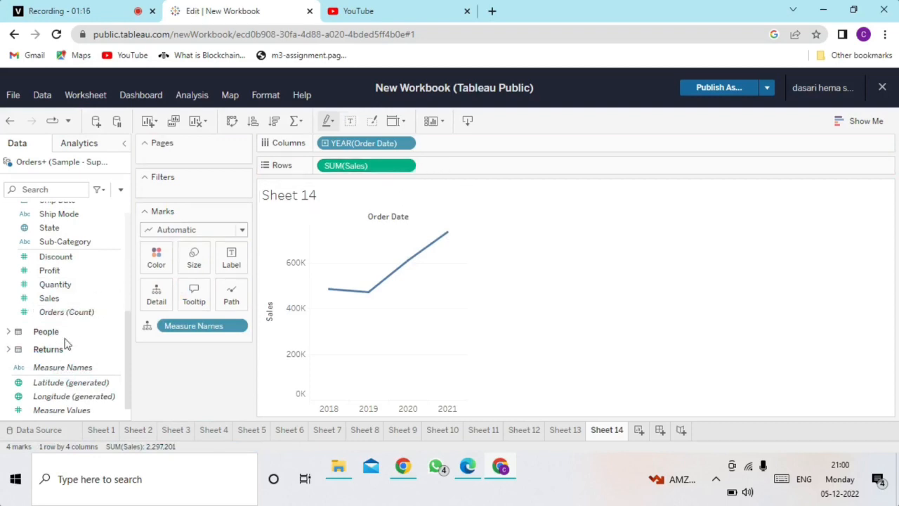
Add Measure Values to the view again and move its SUM(Sales) onto Rows as a second Sales measure
{"action": "left_click", "coordinate": [87, 411]}
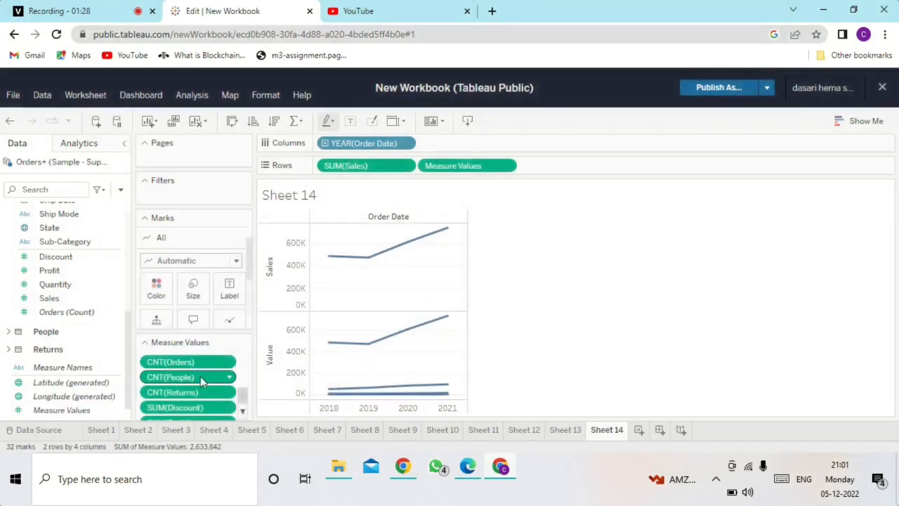
{"action": "left_click", "coordinate": [243, 413]}
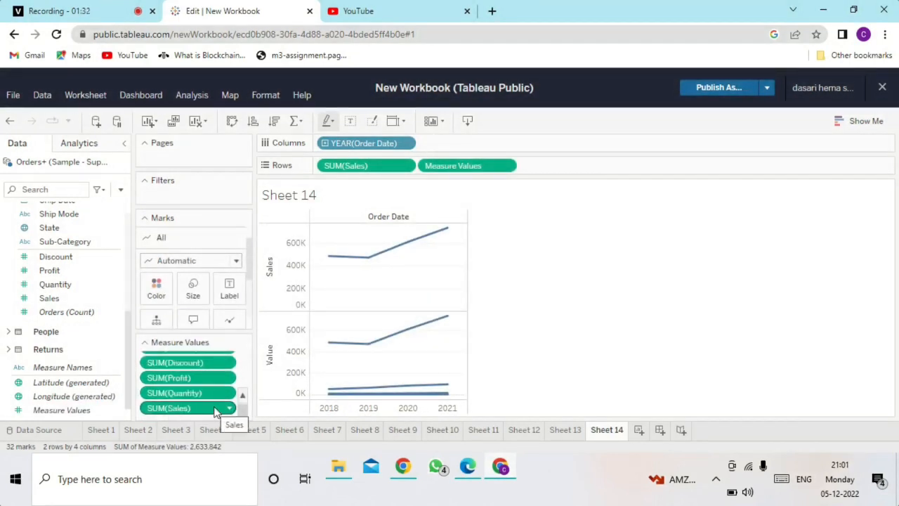
{"action": "left_click_drag", "start_coordinate": [216, 411], "coordinate": [542, 167]}
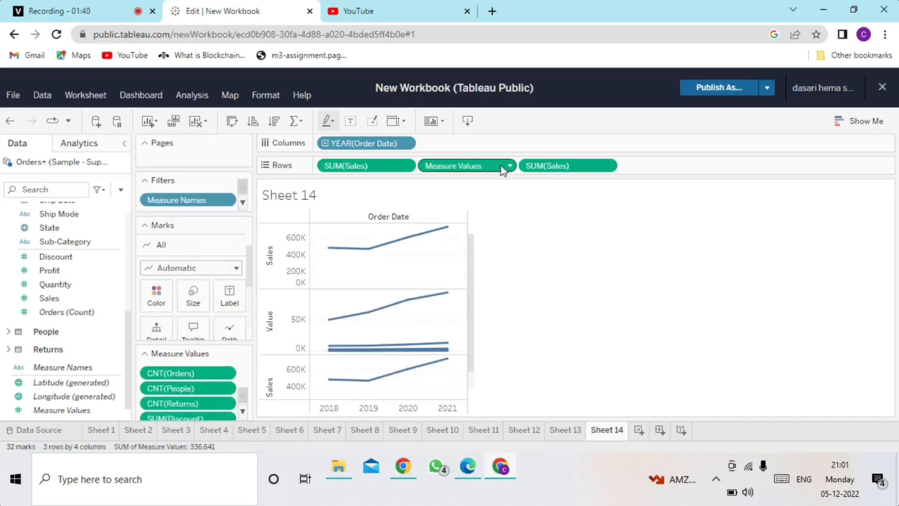
Remove Measure Values from Rows and Measure Names from both Filters and the Marks card
{"action": "left_click", "coordinate": [509, 167]}
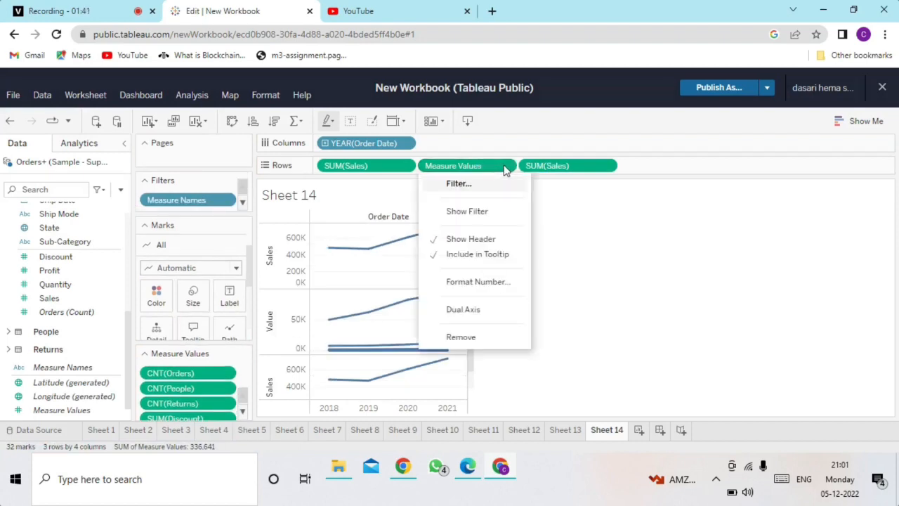
{"action": "left_click", "coordinate": [485, 336]}
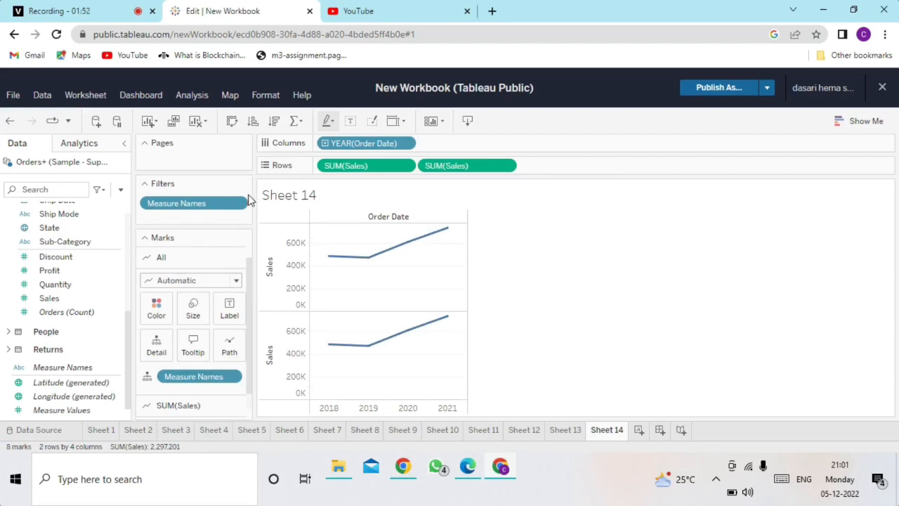
{"action": "left_click_drag", "start_coordinate": [229, 203], "coordinate": [61, 389]}
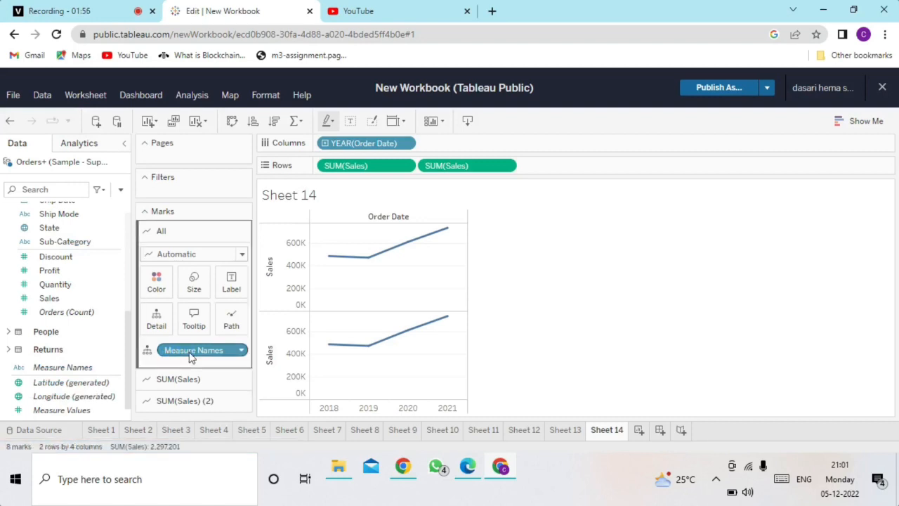
{"action": "left_click_drag", "start_coordinate": [194, 358], "coordinate": [52, 380]}
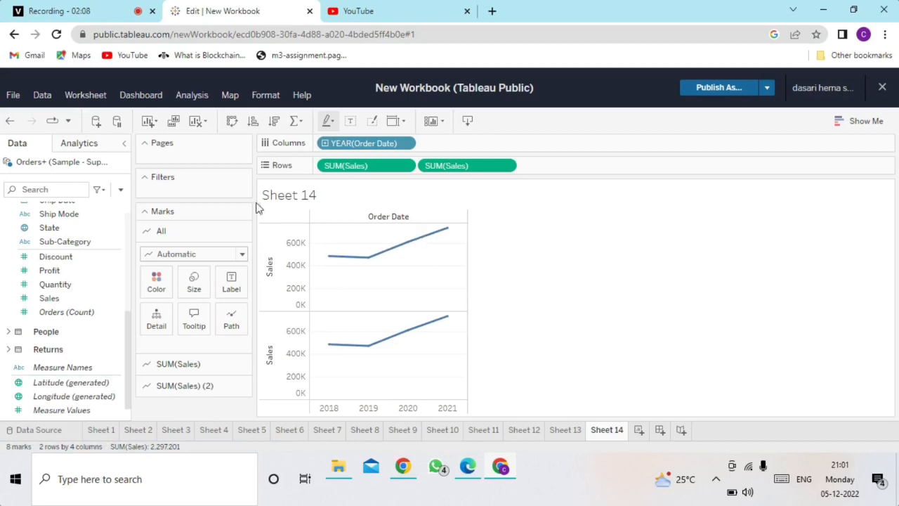
Color the lines of both Sales charts by Region
{"action": "scroll", "coordinate": [24, 292], "scroll_direction": "up", "scroll_amount": 5}
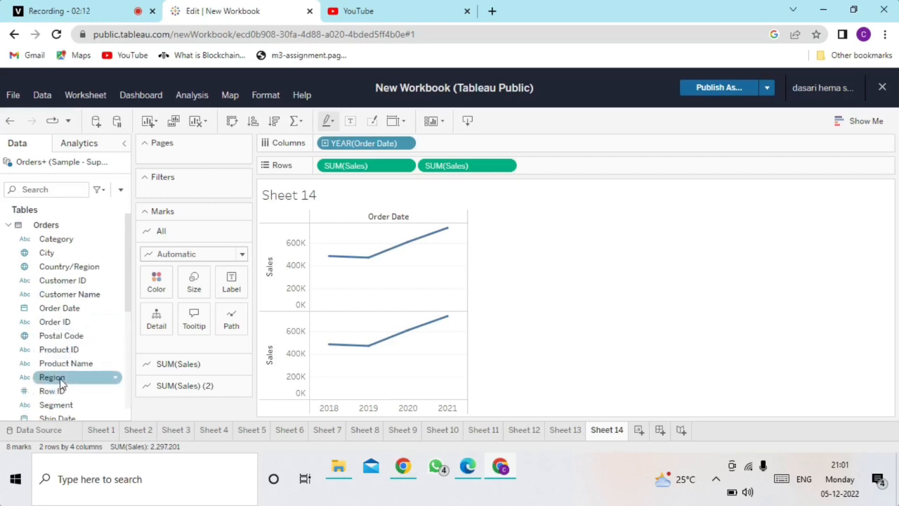
{"action": "left_click_drag", "start_coordinate": [59, 379], "coordinate": [160, 280]}
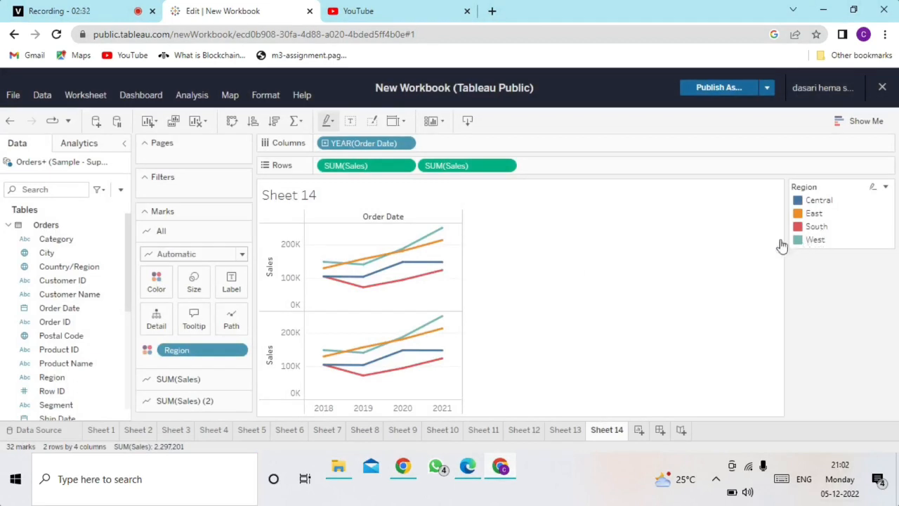
{"action": "left_click", "coordinate": [81, 311]}
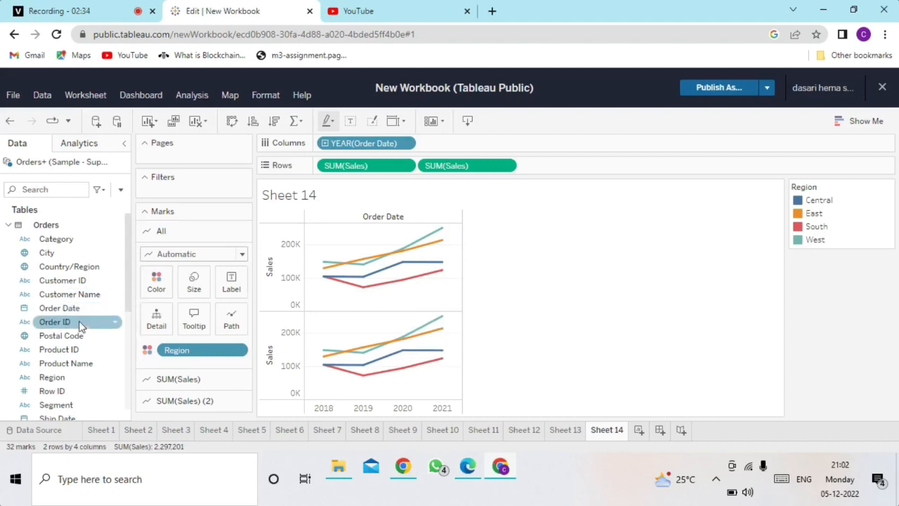
Apply the Rank quick table calculation to the first SUM(Sales) on Rows
{"action": "left_click", "coordinate": [408, 168]}
{"action": "mouse_move", "coordinate": [430, 341]}
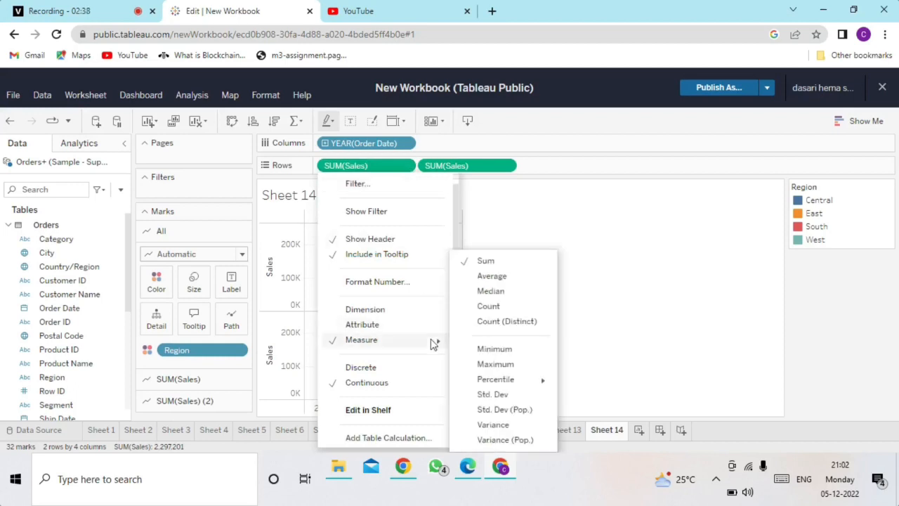
{"action": "scroll", "coordinate": [429, 349], "scroll_direction": "down", "scroll_amount": 1}
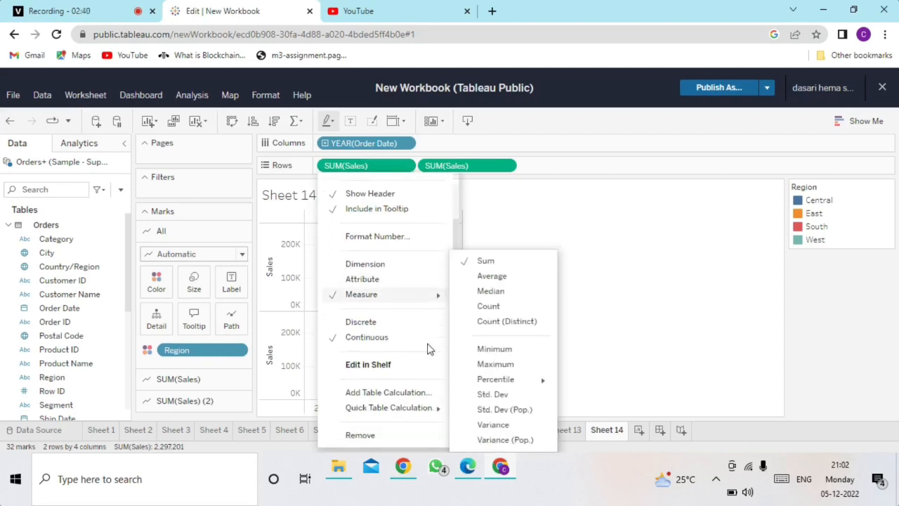
{"action": "mouse_move", "coordinate": [419, 409]}
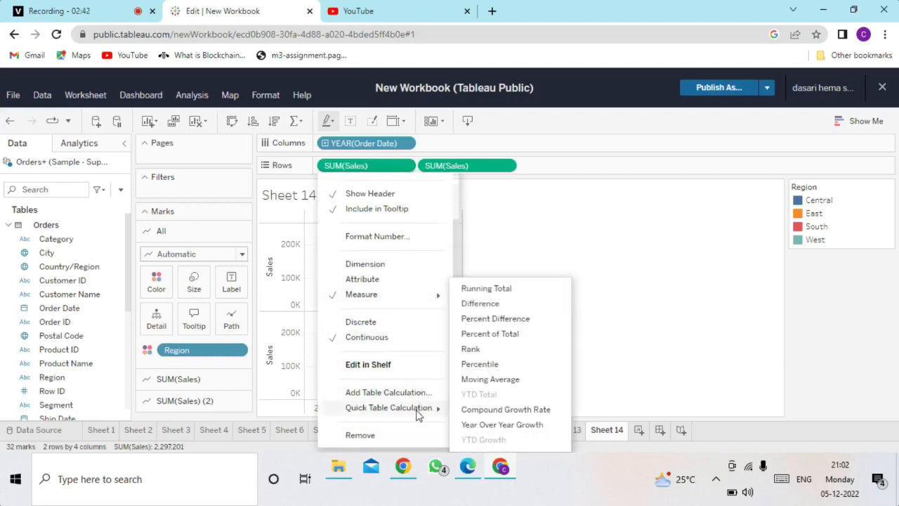
{"action": "left_click", "coordinate": [483, 354]}
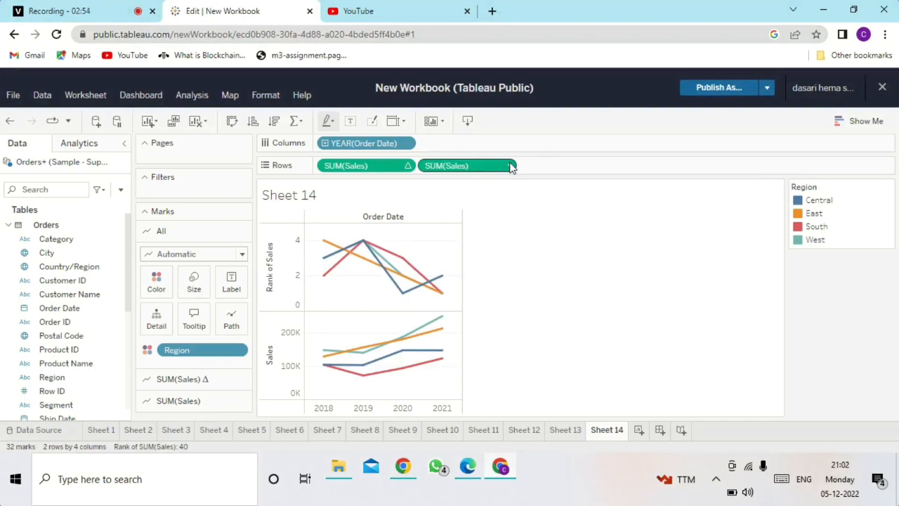
Apply the Rank quick table calculation to the second SUM(Sales) on Rows
{"action": "left_click", "coordinate": [510, 167]}
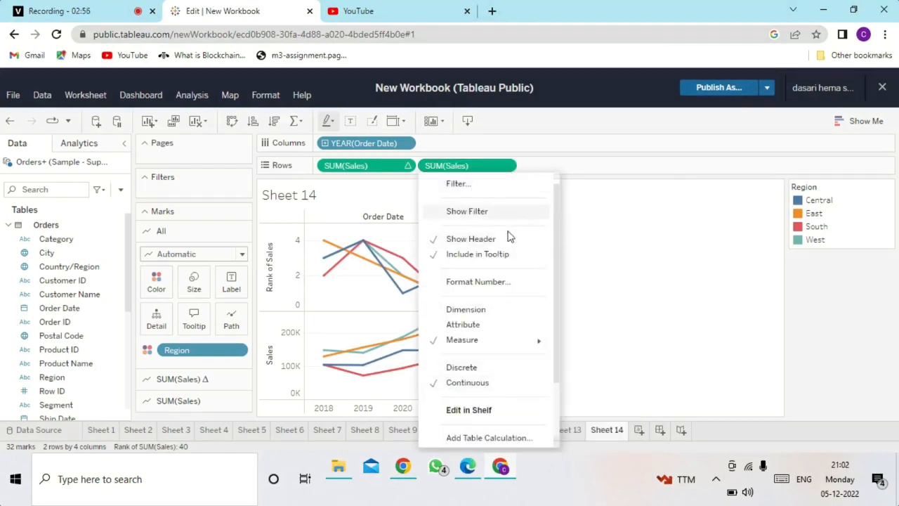
{"action": "scroll", "coordinate": [512, 304], "scroll_direction": "down", "scroll_amount": 1}
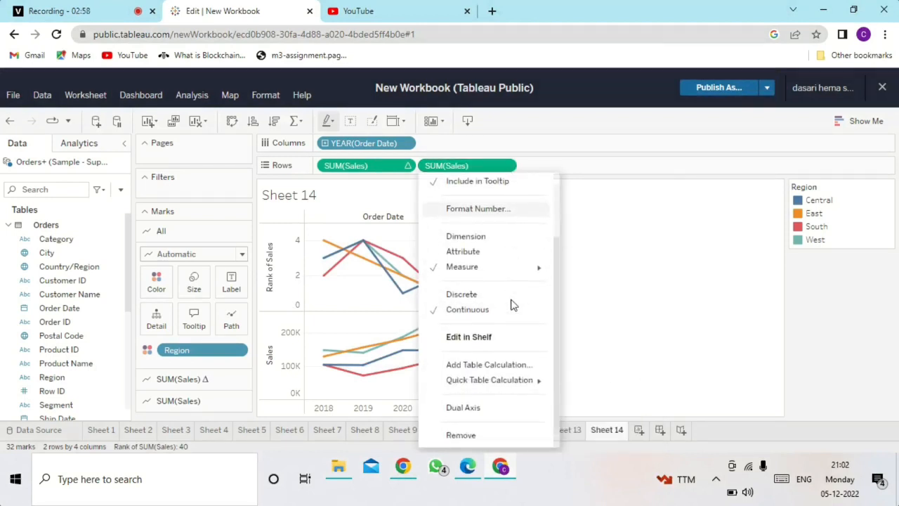
{"action": "mouse_move", "coordinate": [503, 383]}
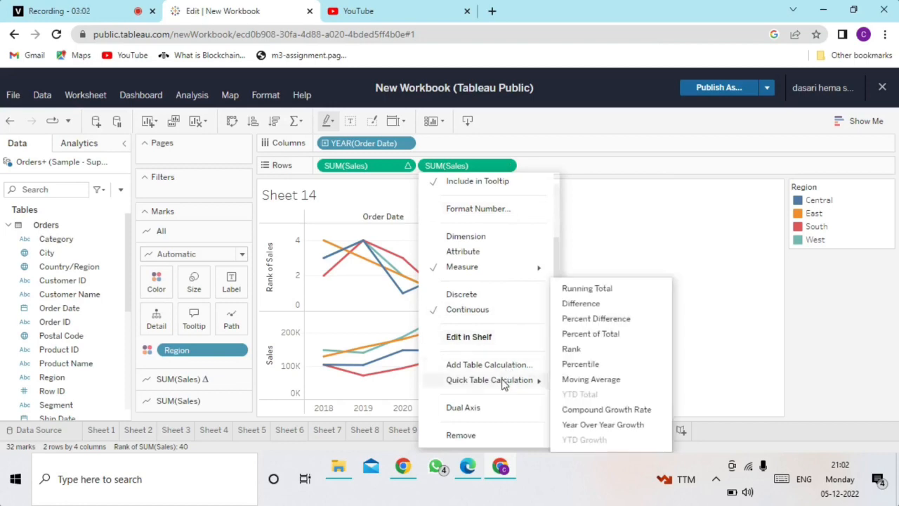
{"action": "left_click", "coordinate": [597, 349]}
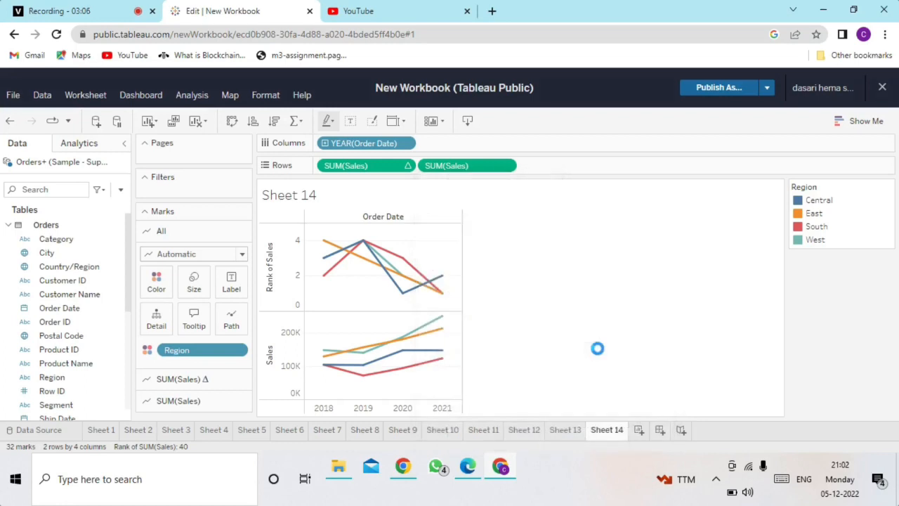
Compute the rank of the first SUM(Sales) on Rows using Region
{"action": "left_click", "coordinate": [409, 167]}
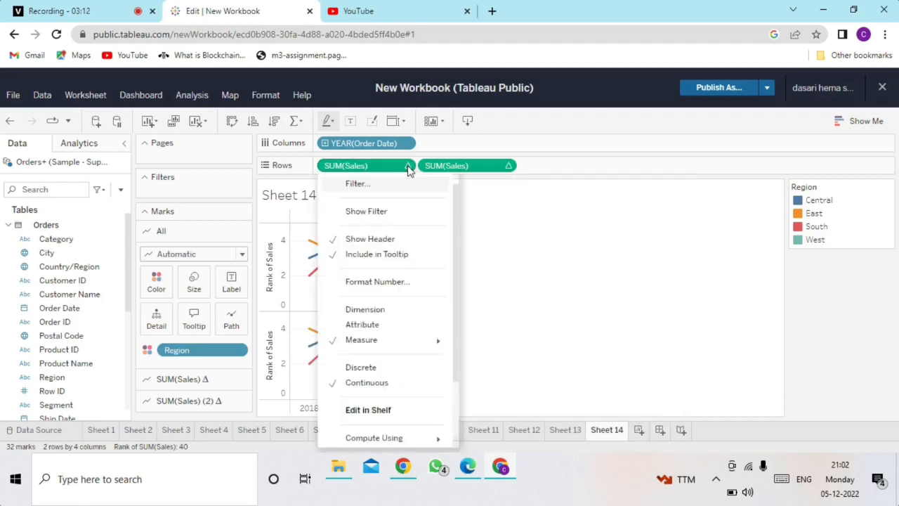
{"action": "mouse_move", "coordinate": [413, 441]}
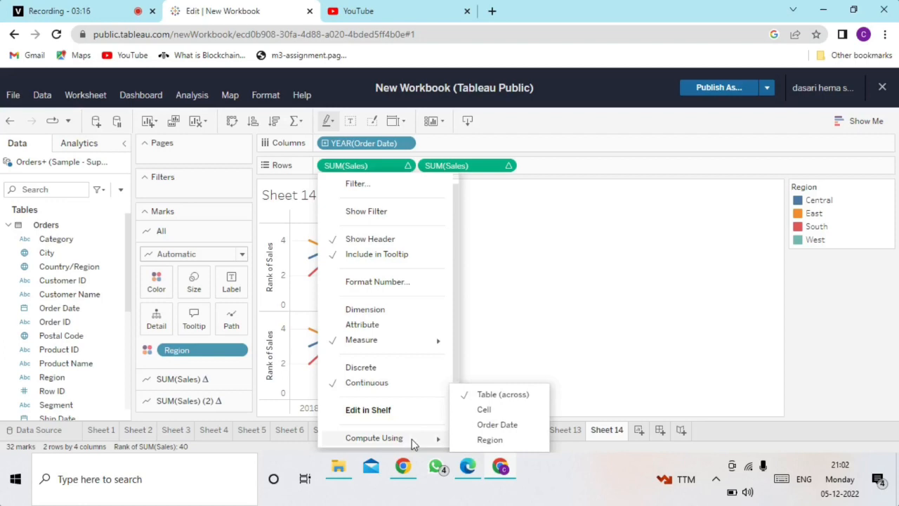
{"action": "left_click", "coordinate": [482, 440]}
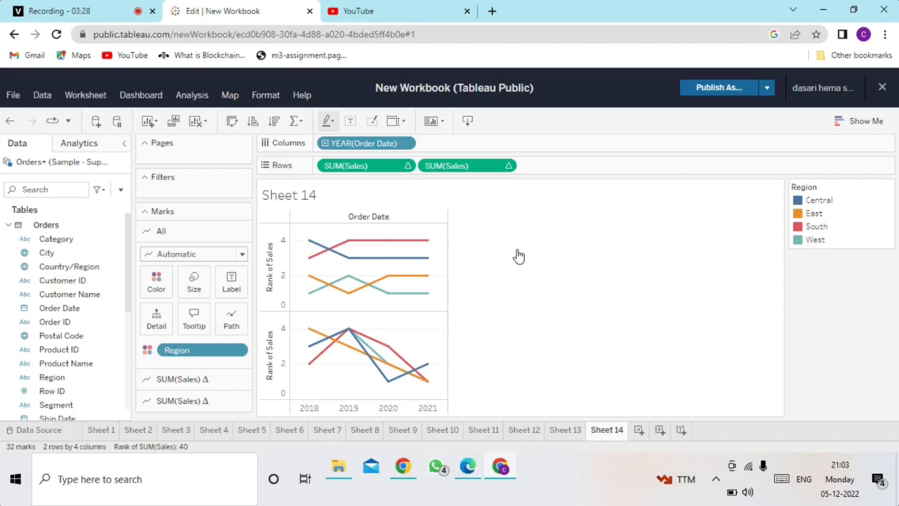
Compute the rank of the second SUM(Sales) on Rows using Region
{"action": "left_click", "coordinate": [509, 167]}
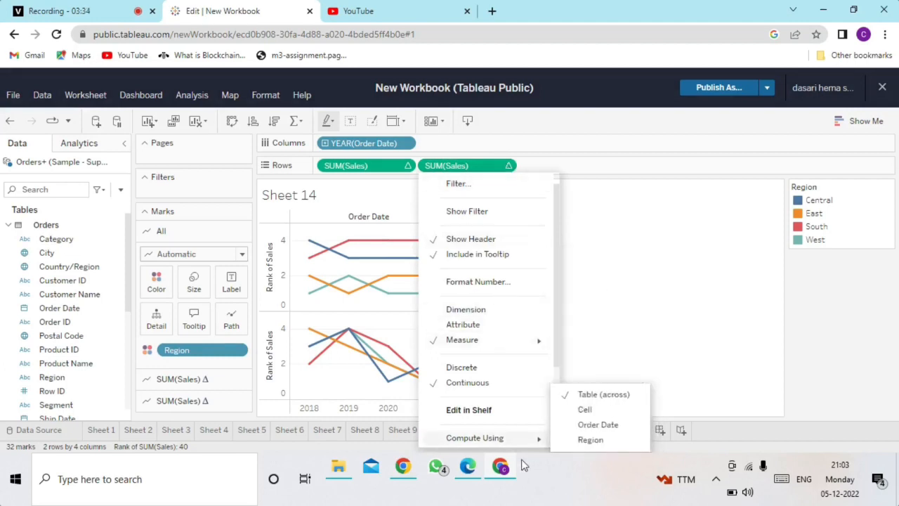
{"action": "mouse_move", "coordinate": [526, 424]}
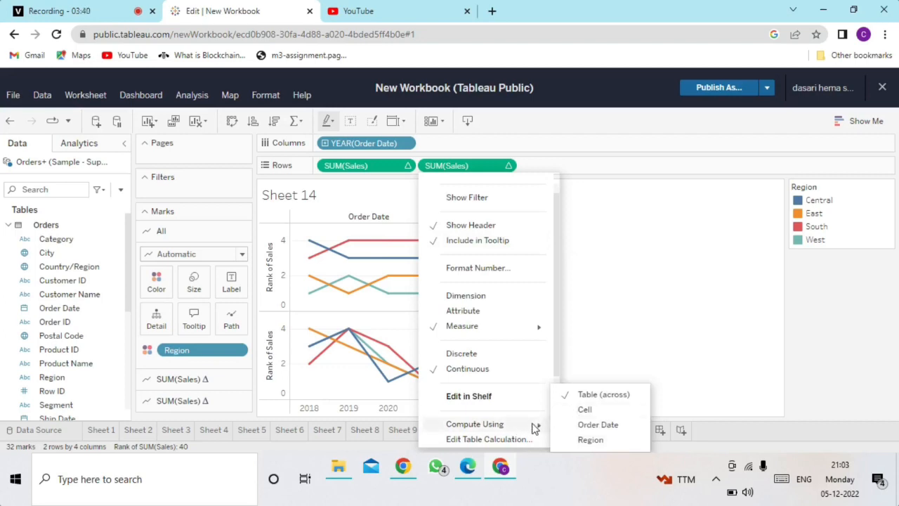
{"action": "left_click", "coordinate": [585, 439]}
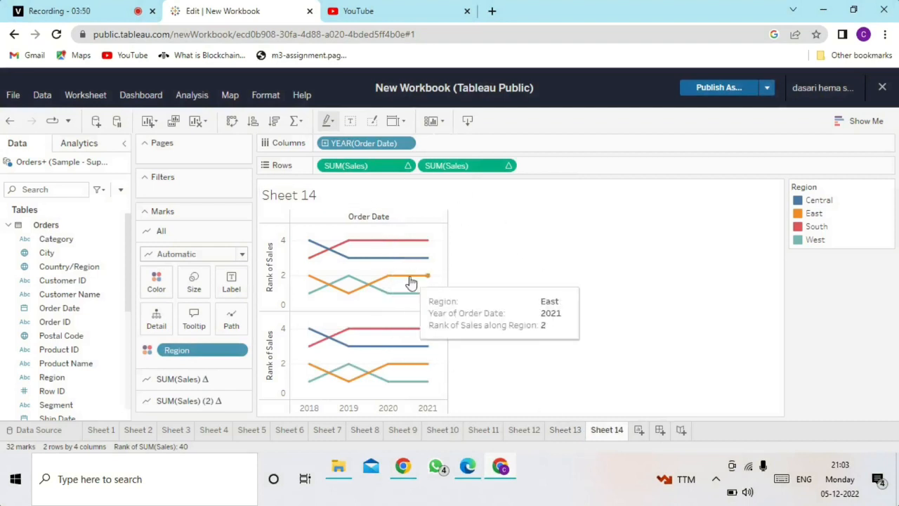
Fit the rank charts to Entire View
{"action": "left_click", "coordinate": [398, 123]}
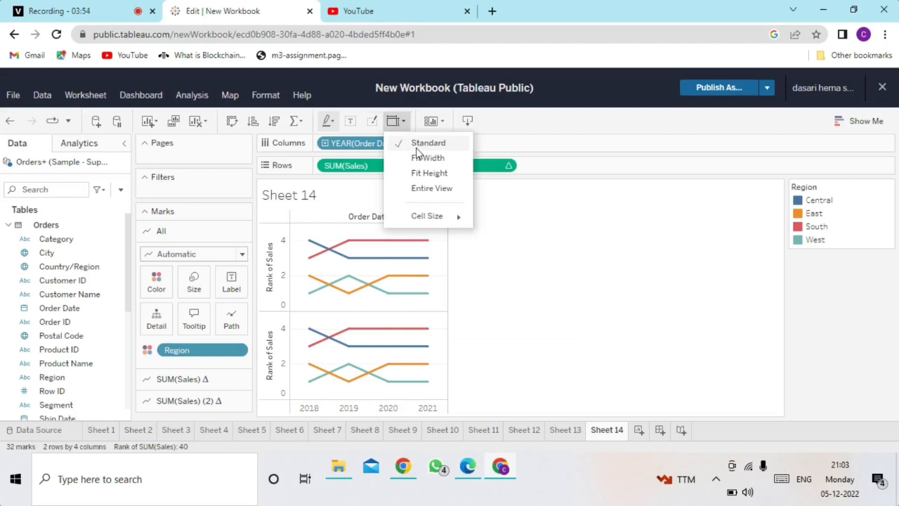
{"action": "left_click", "coordinate": [432, 188]}
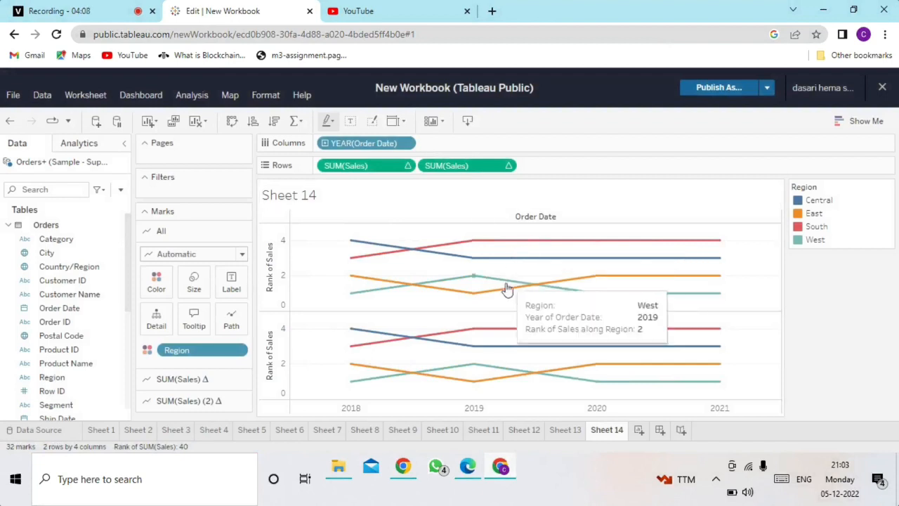
{"action": "left_click", "coordinate": [39, 11]}
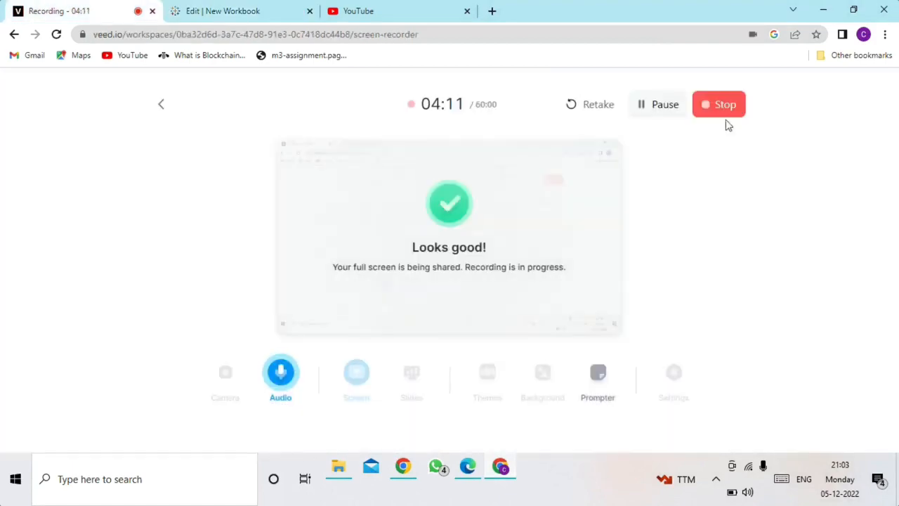